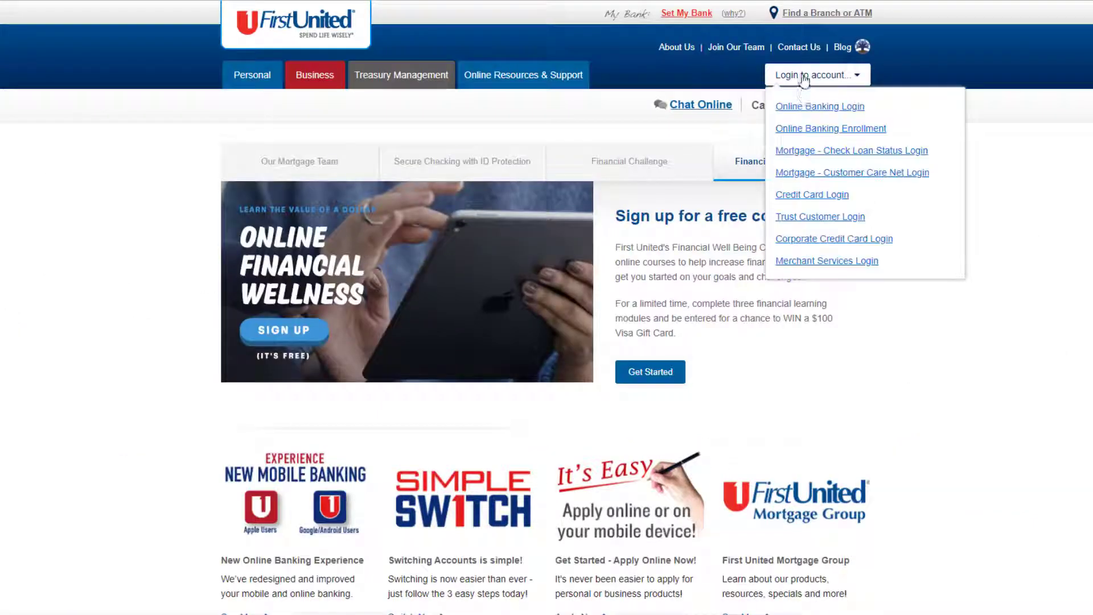
- Enter the login ID and password to sign in to online banking
click(803, 111)
text(Financialwellness)
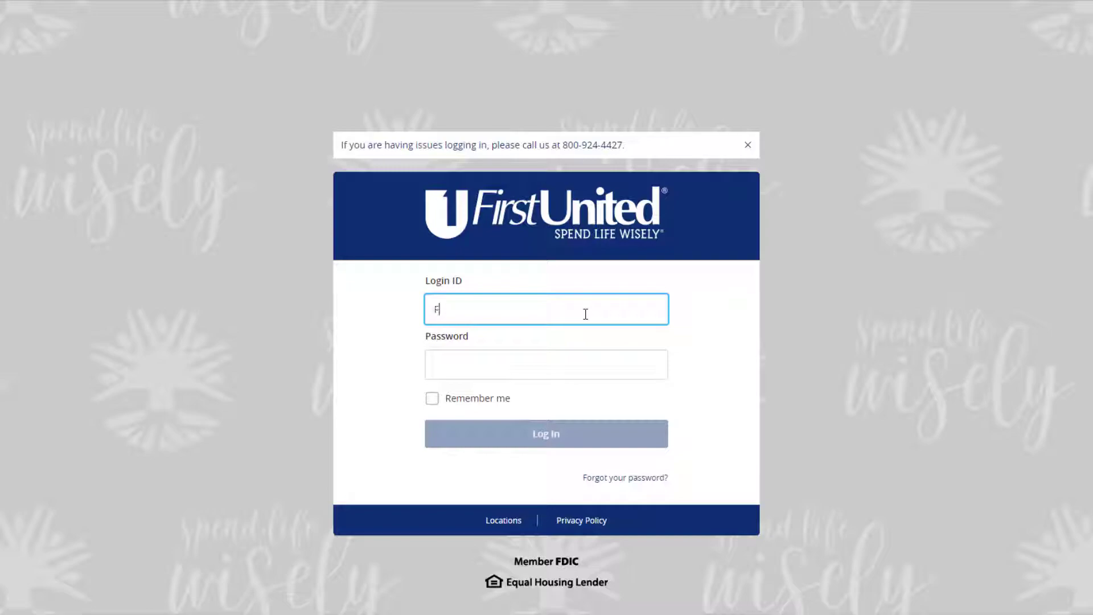
text(••••••)
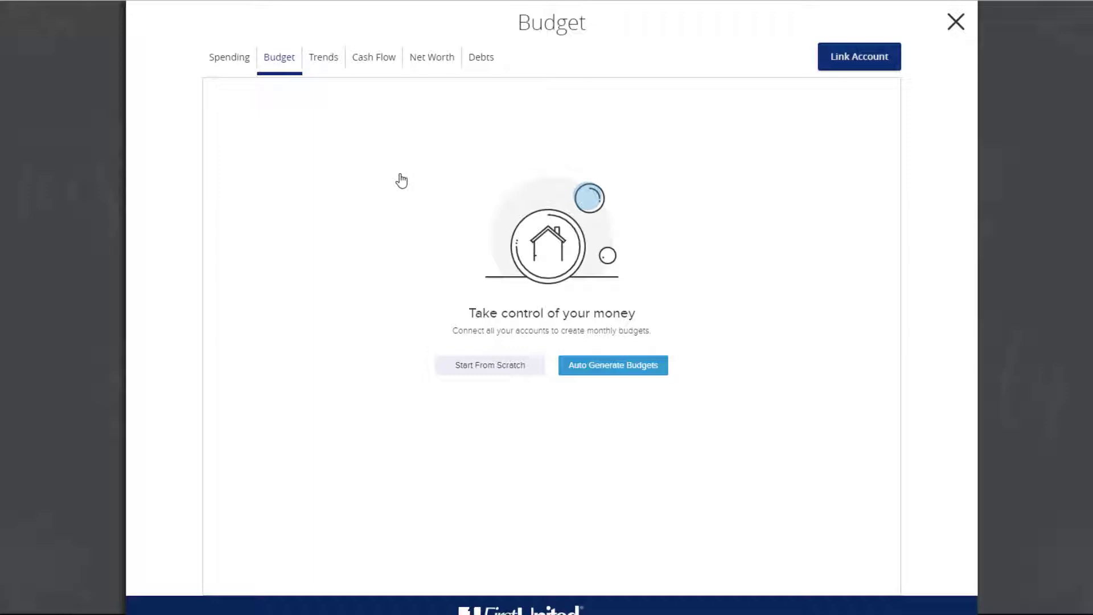
- Create a $200 Auto & Transport budget from scratch and return to the start screen
click(476, 369)
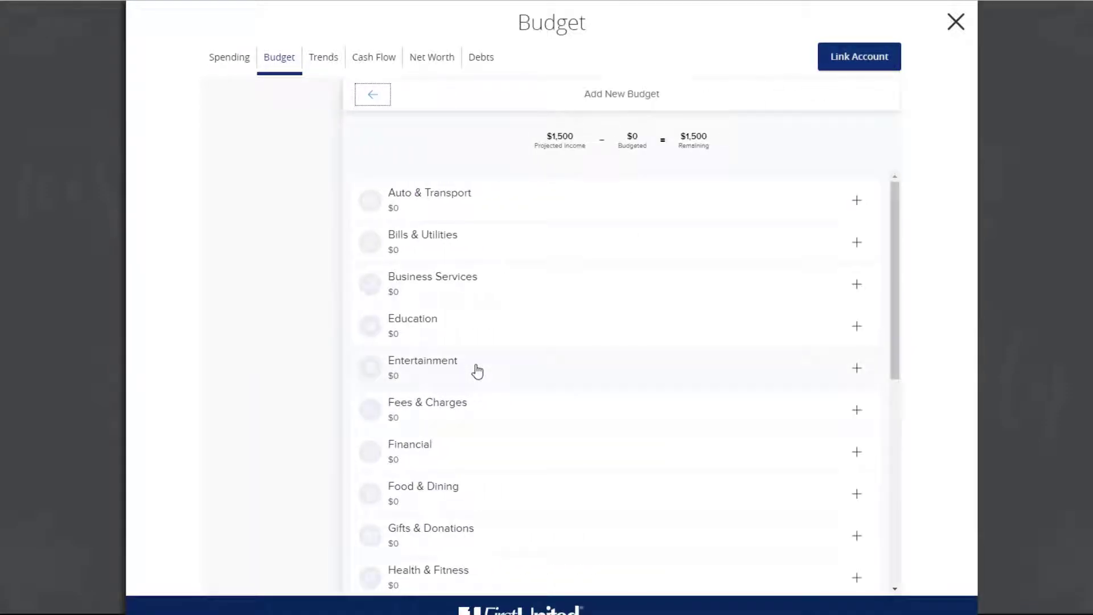
click(491, 215)
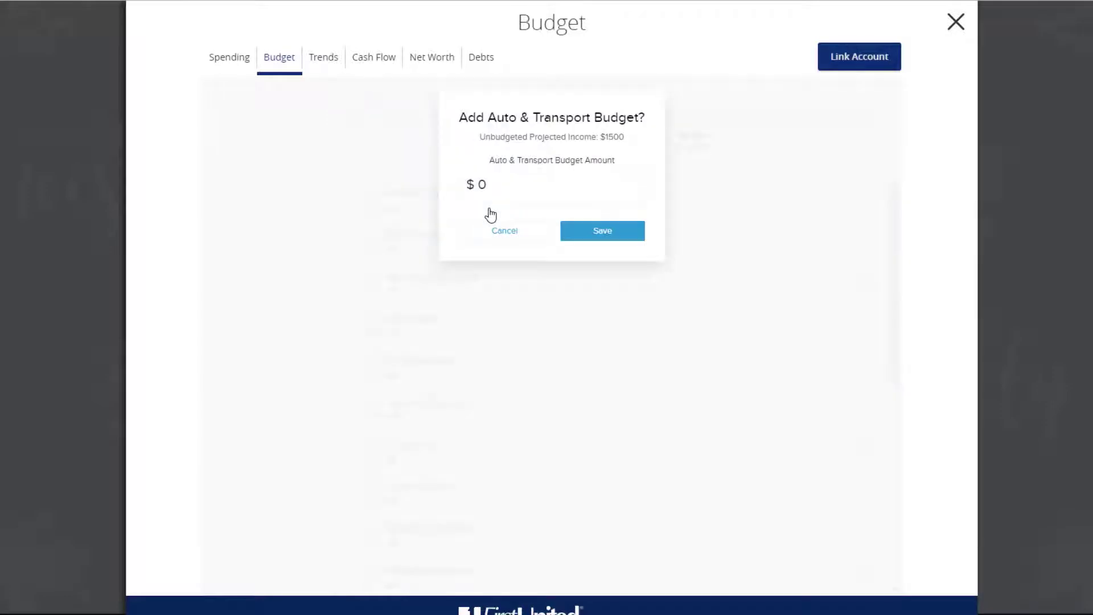
click(475, 190)
text(200)
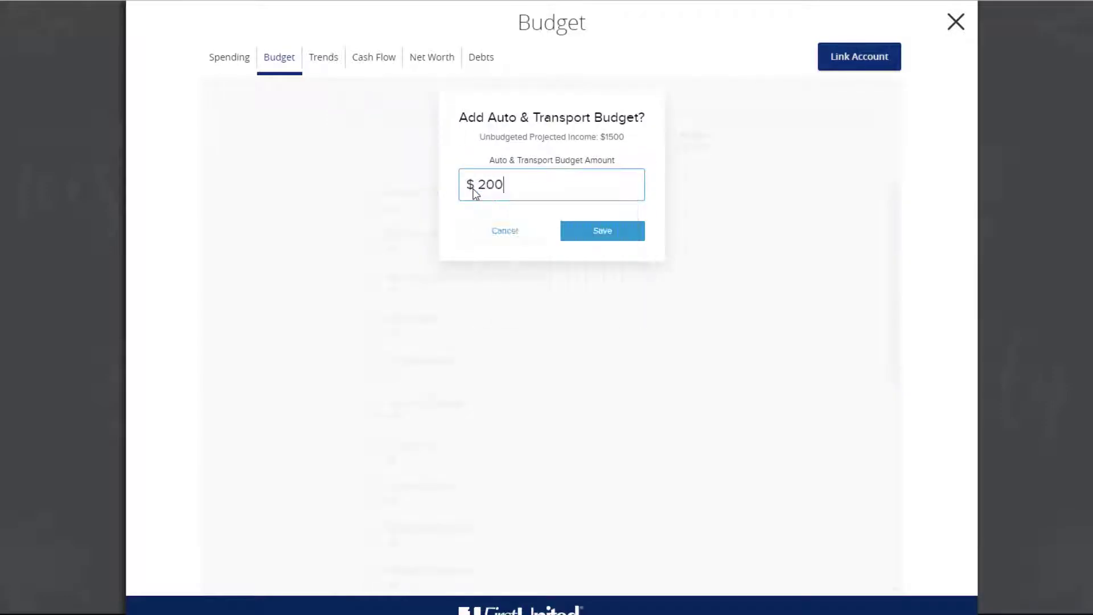
click(608, 236)
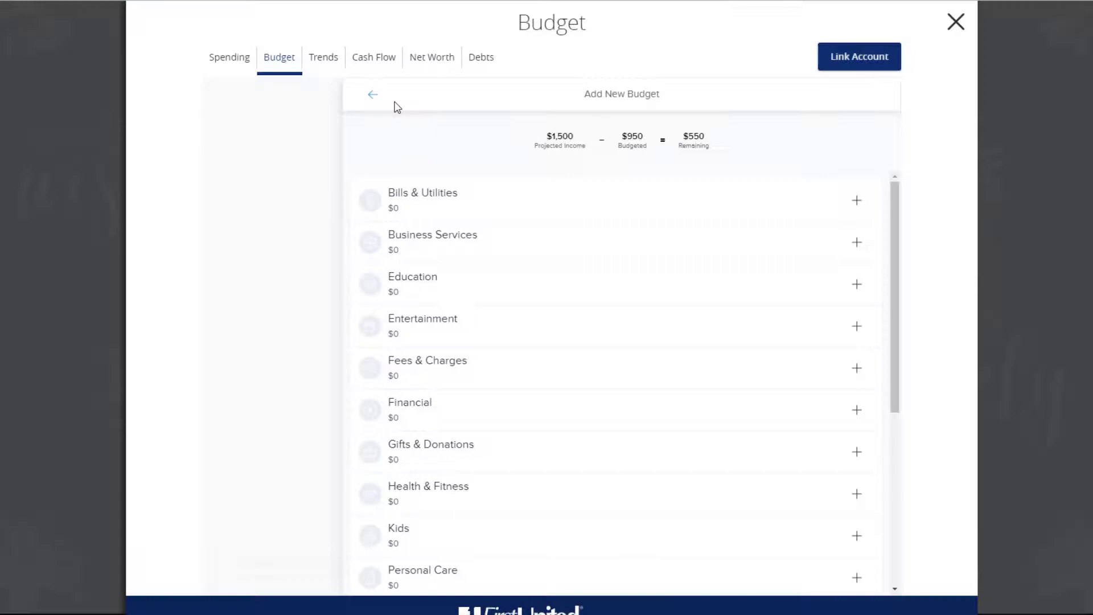
click(373, 96)
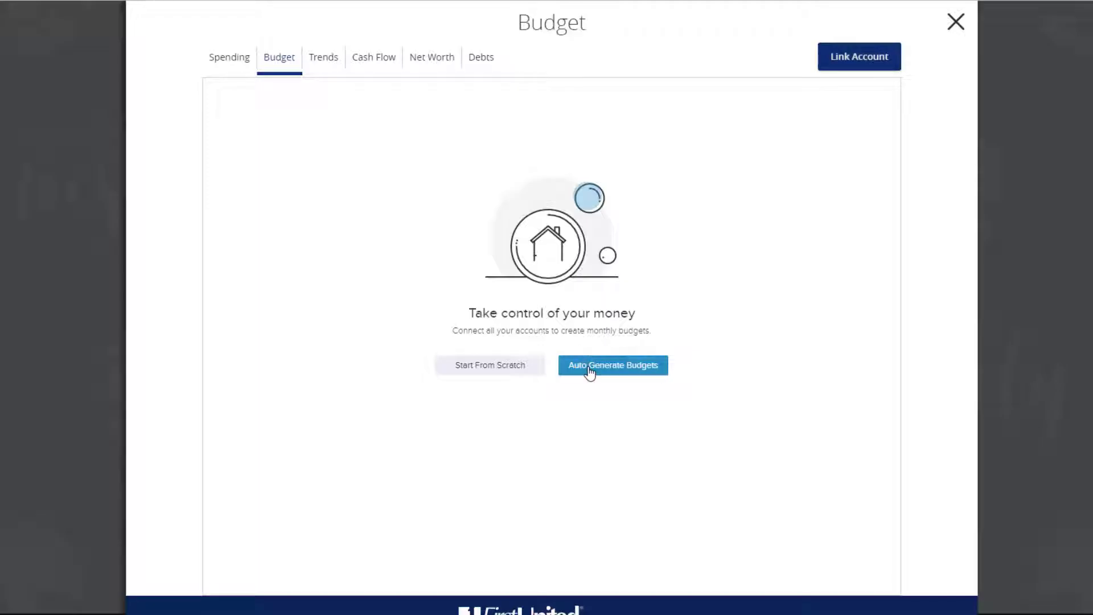
- Auto-generate the August 2019 budgets
click(588, 369)
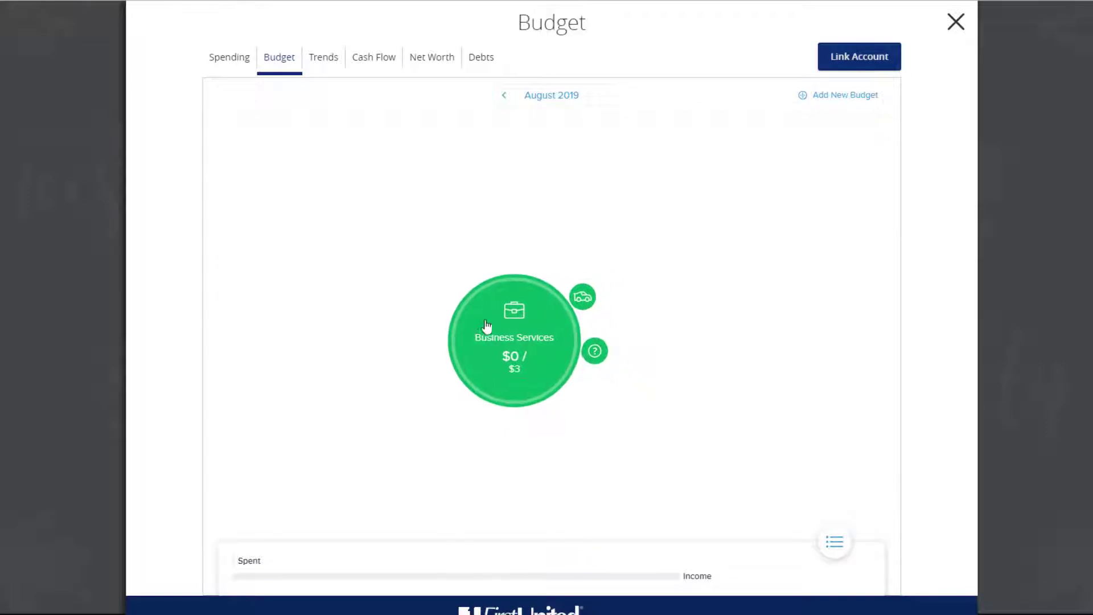
- Change the Auto & Transport budget amount from $2 to $200
click(578, 305)
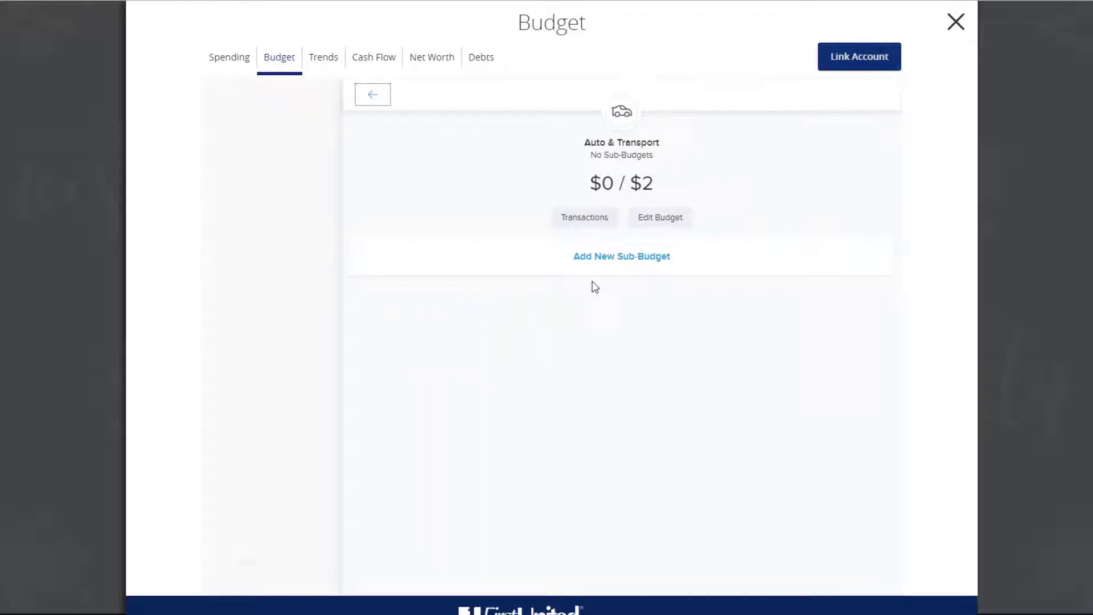
click(643, 220)
click(462, 188)
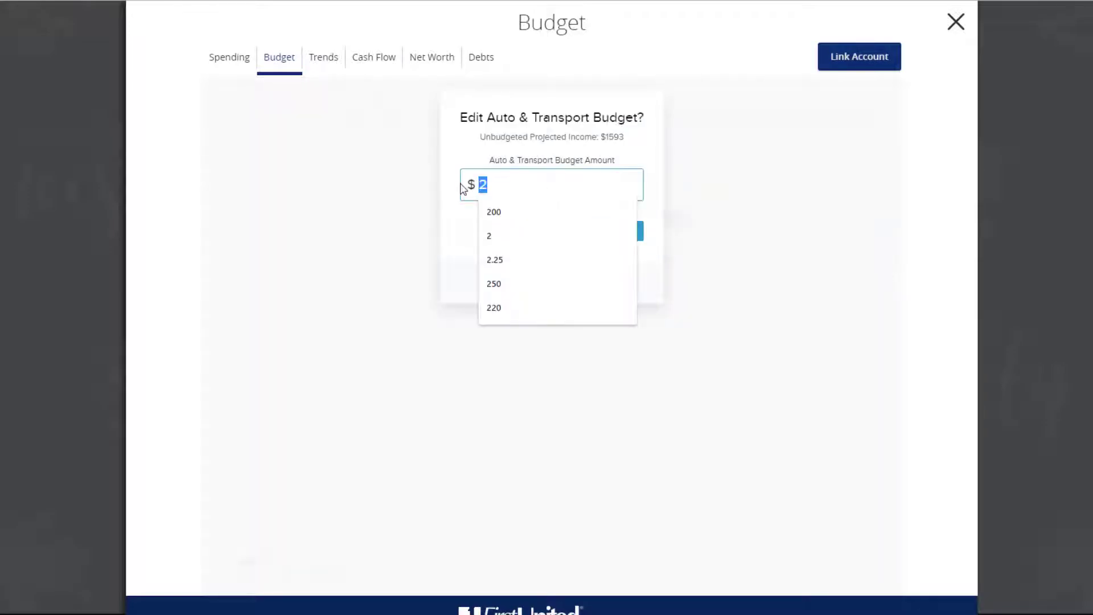
text(200)
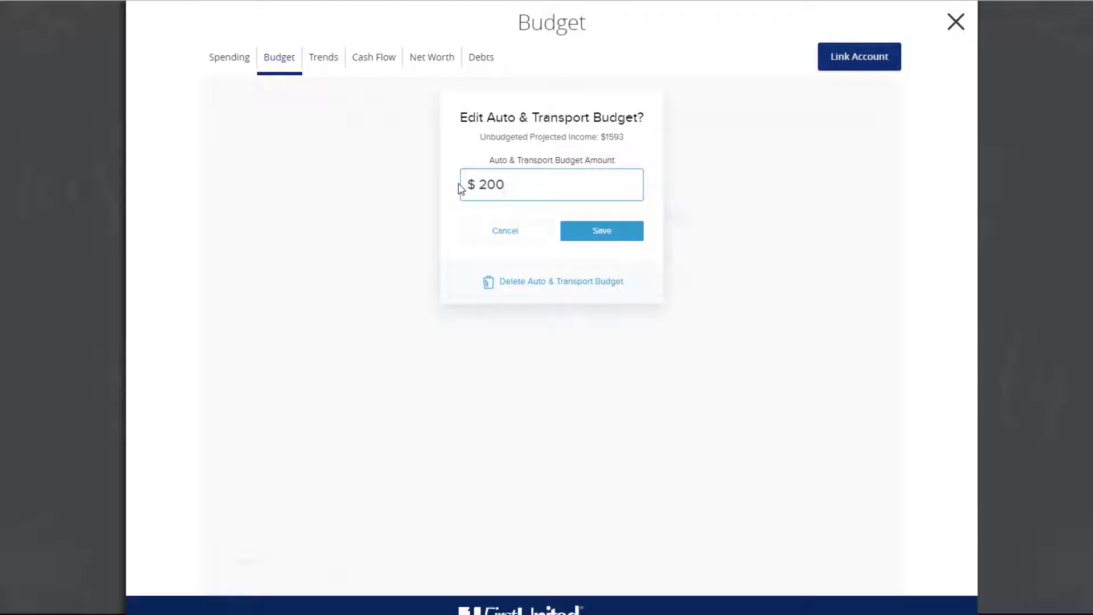
click(598, 234)
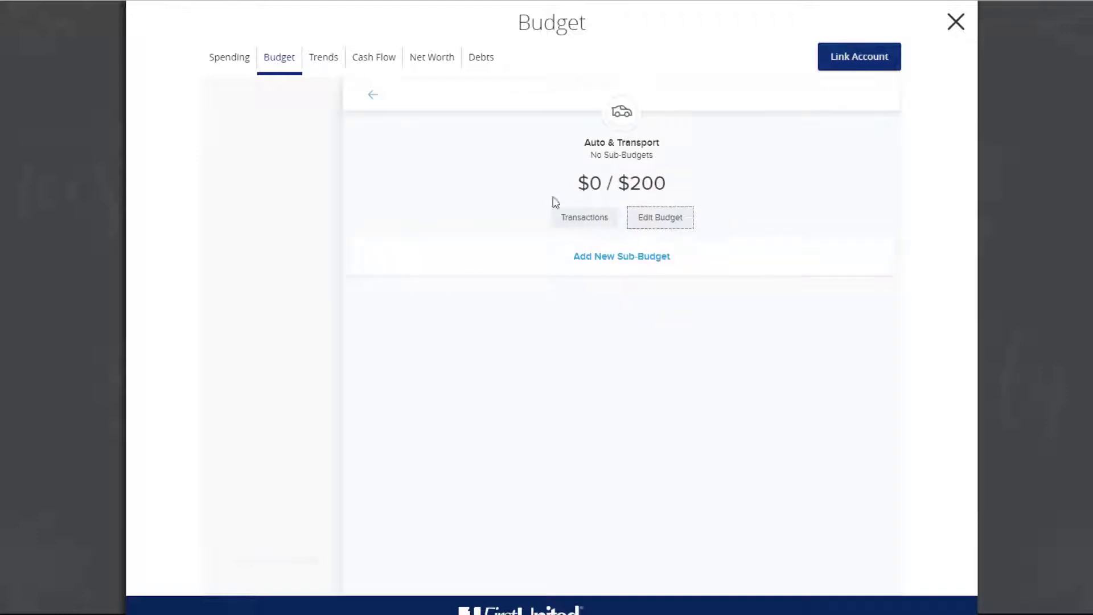
click(373, 95)
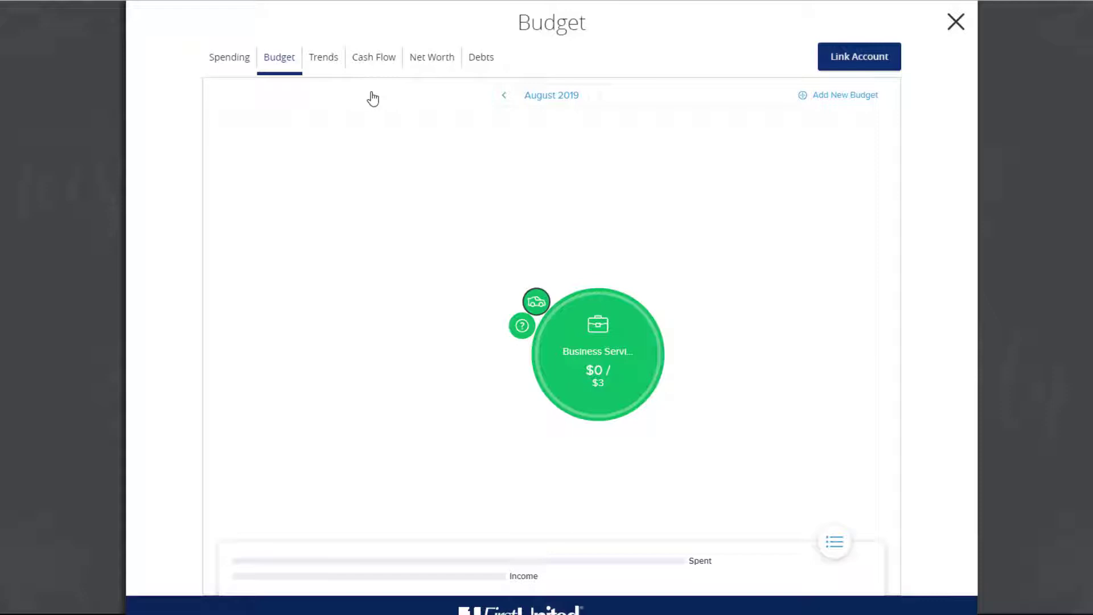
- Change the monthly projected income from $4 to $1600 in the summary panel
click(834, 547)
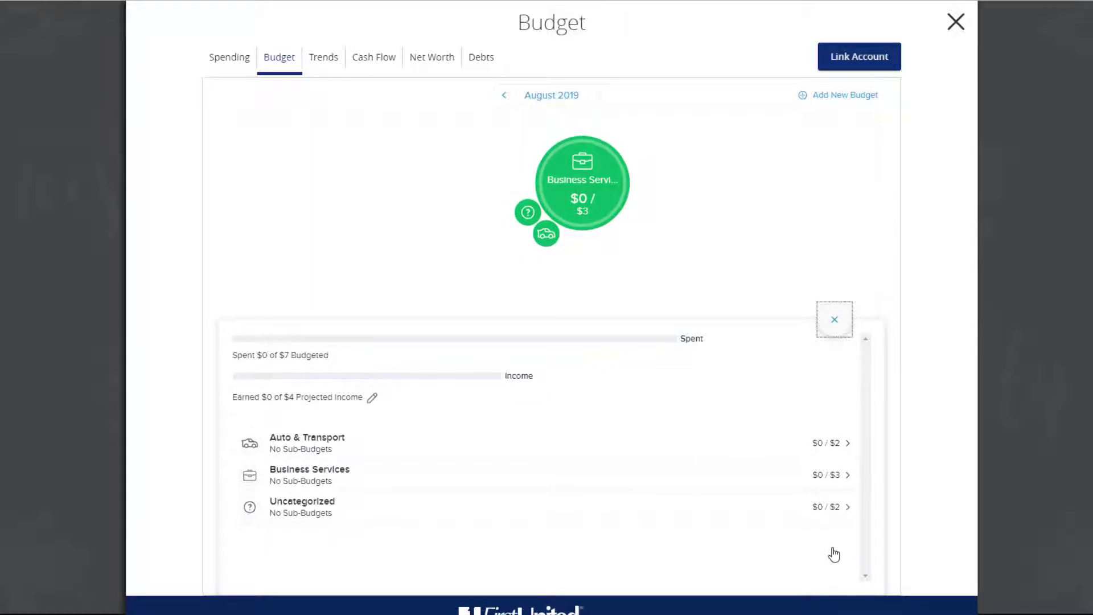
click(372, 397)
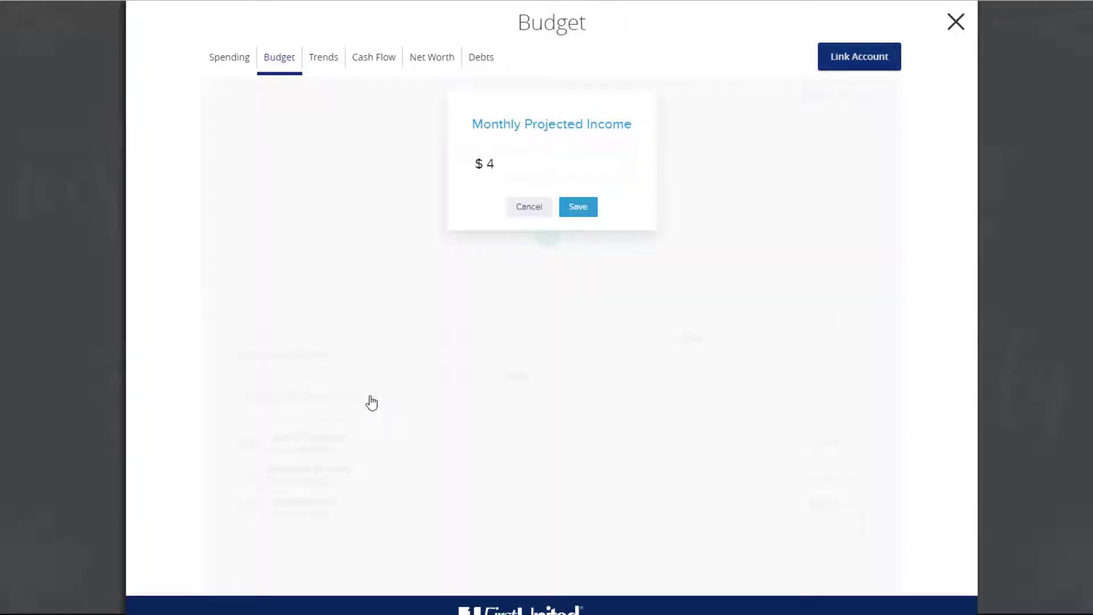
click(487, 164)
text(1600)
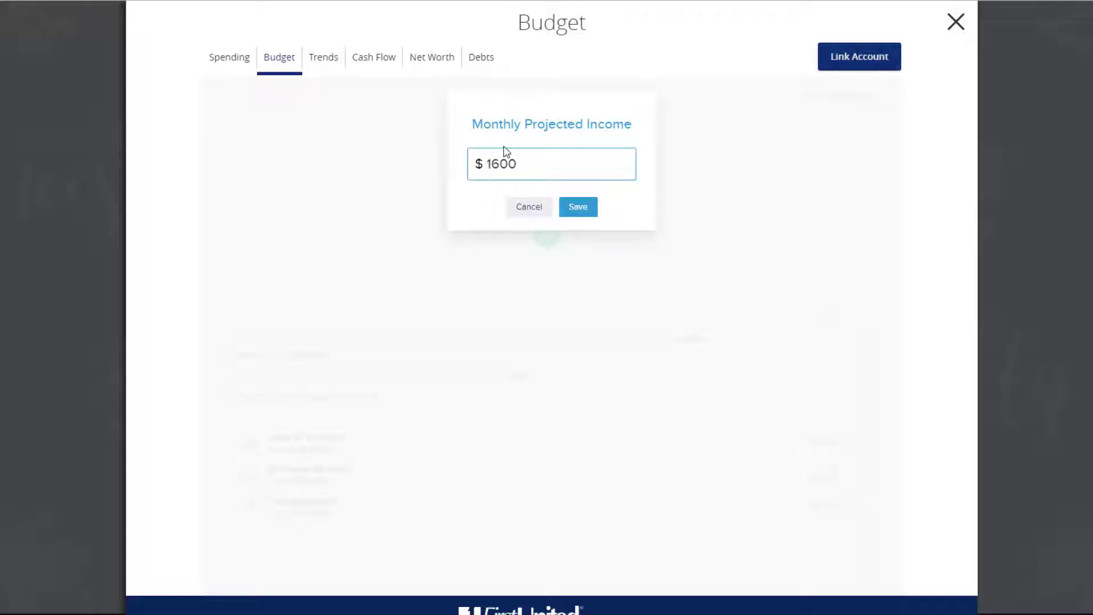
click(582, 208)
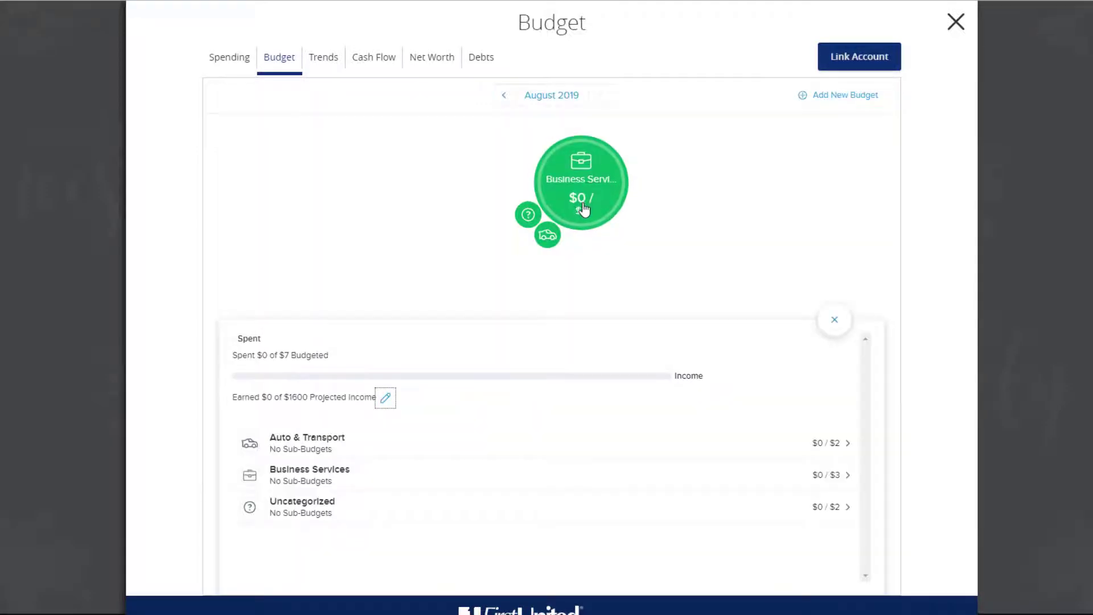
click(835, 319)
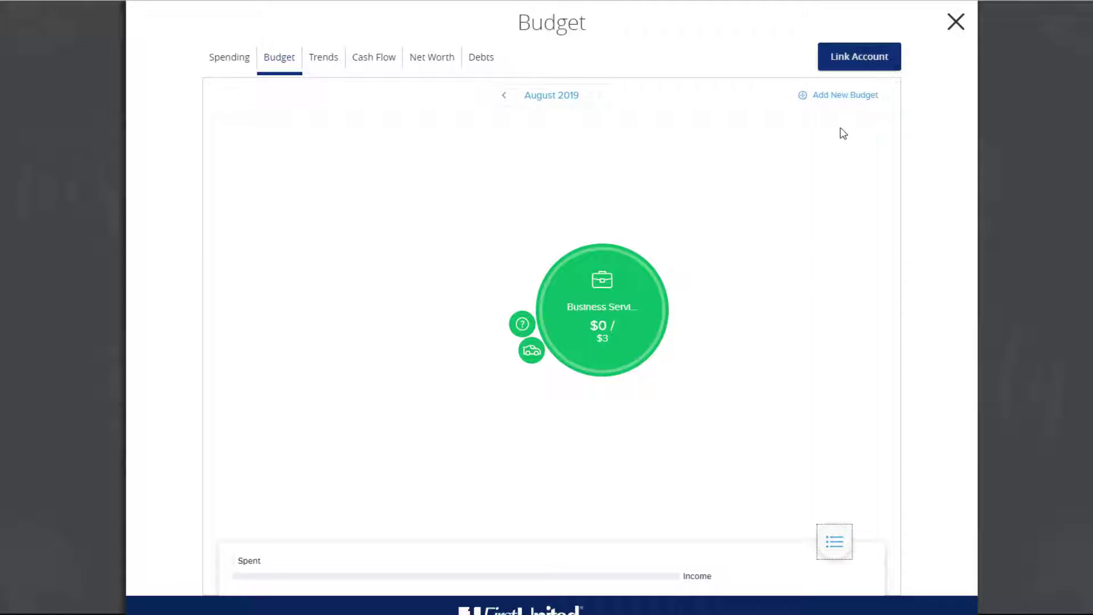
- Add a new Entertainment budget of $30
click(840, 97)
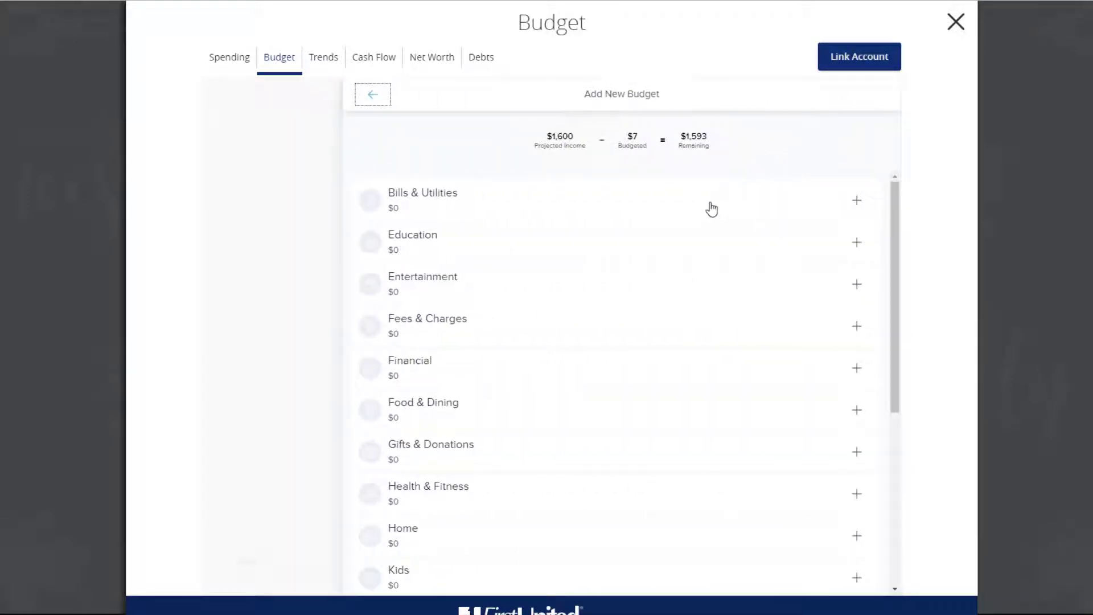
click(624, 279)
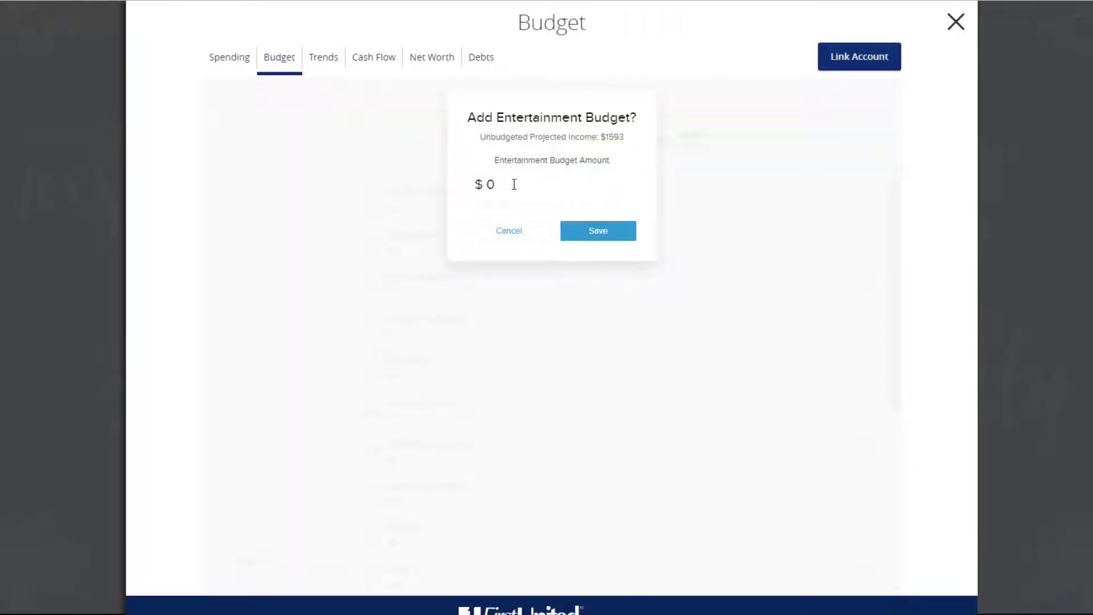
click(477, 189)
text(30)
click(588, 234)
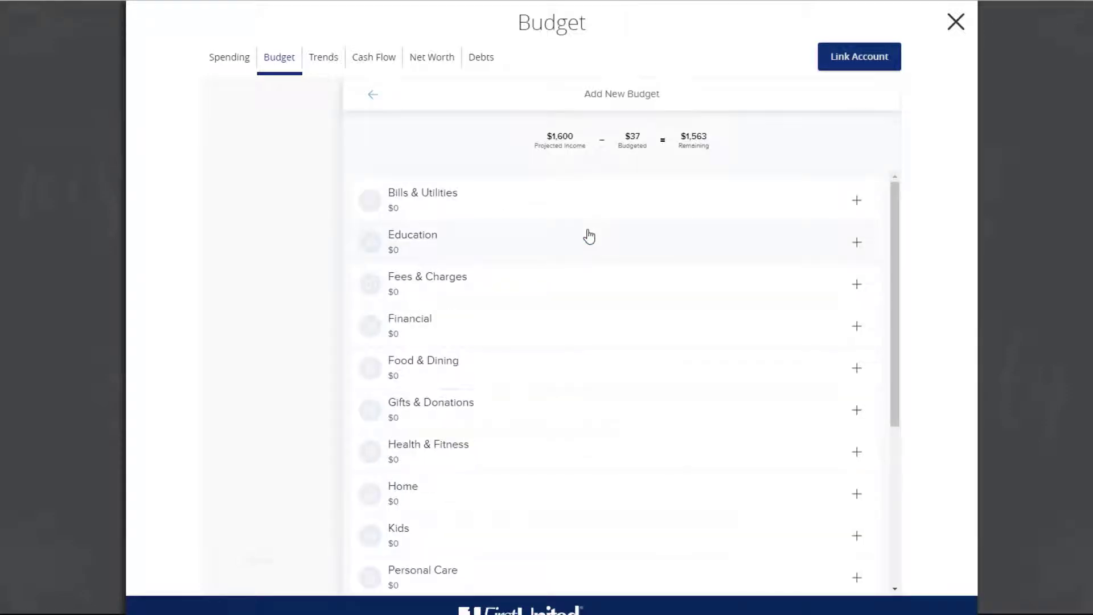
- Add a custom 'Oil Changes' sub-category to the Auto & Transport budget
click(373, 95)
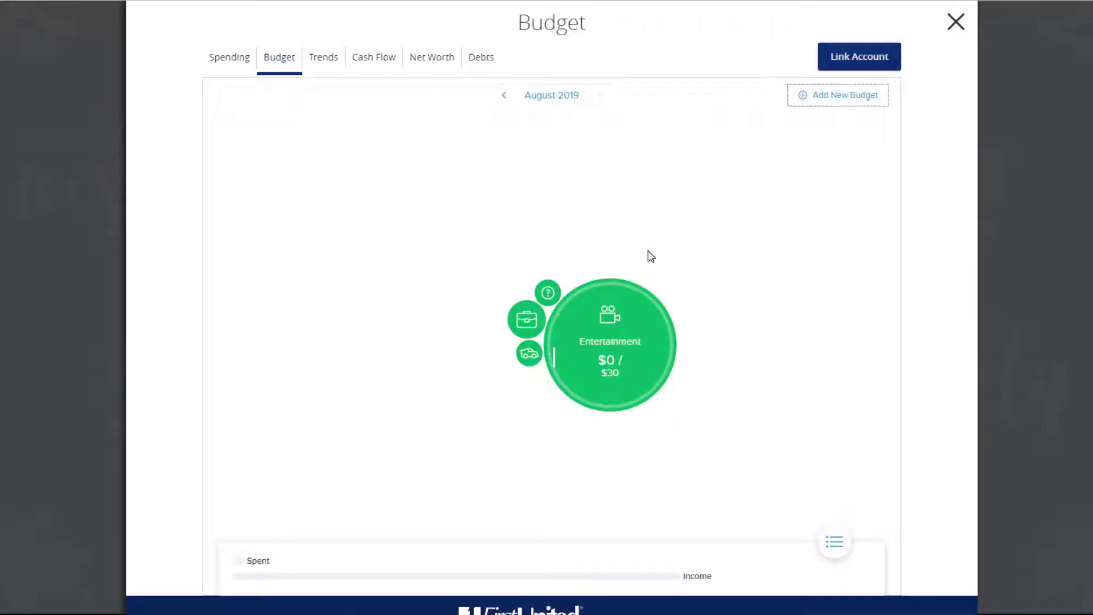
click(529, 354)
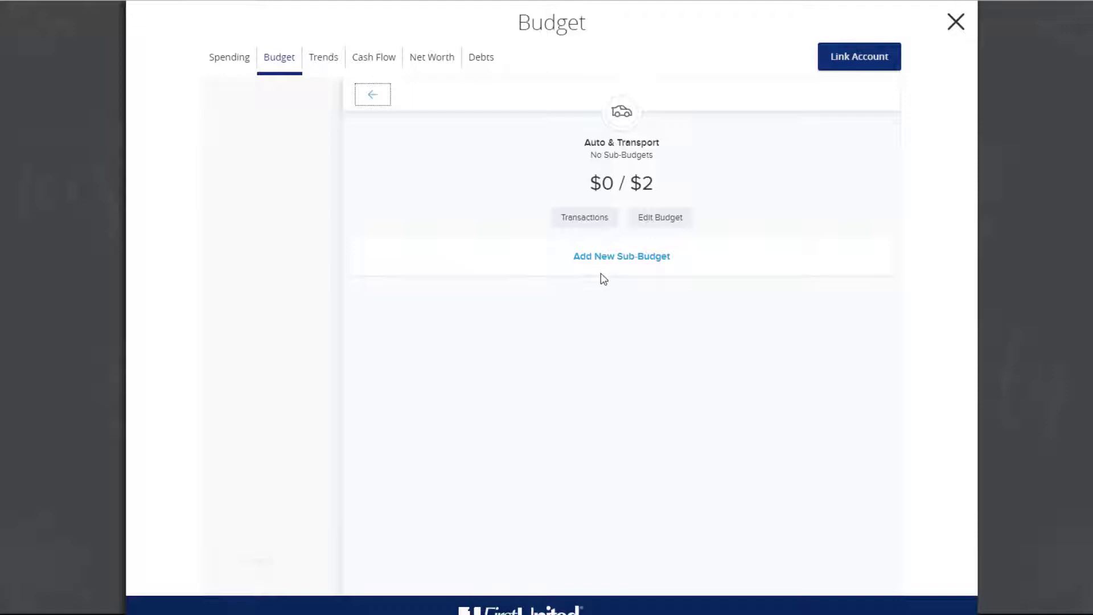
click(611, 260)
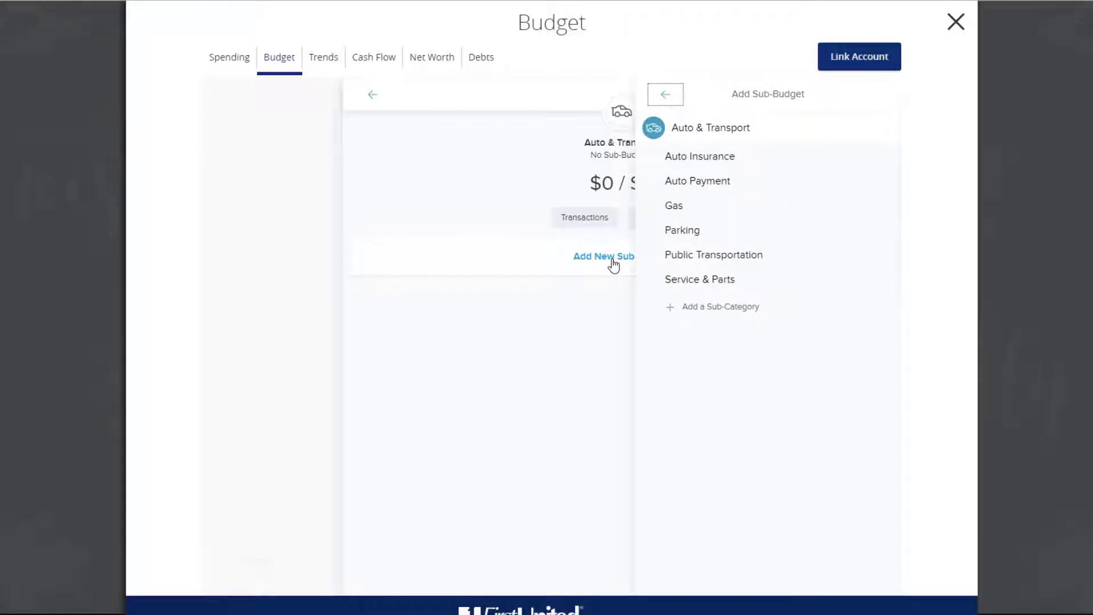
click(696, 308)
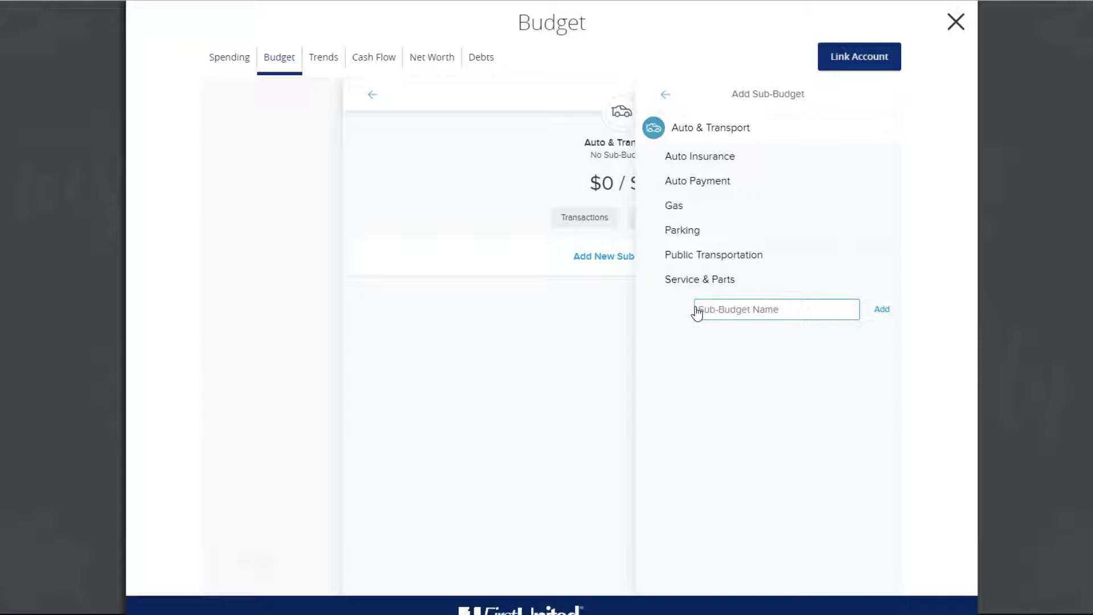
text(Oil Changes)
click(881, 310)
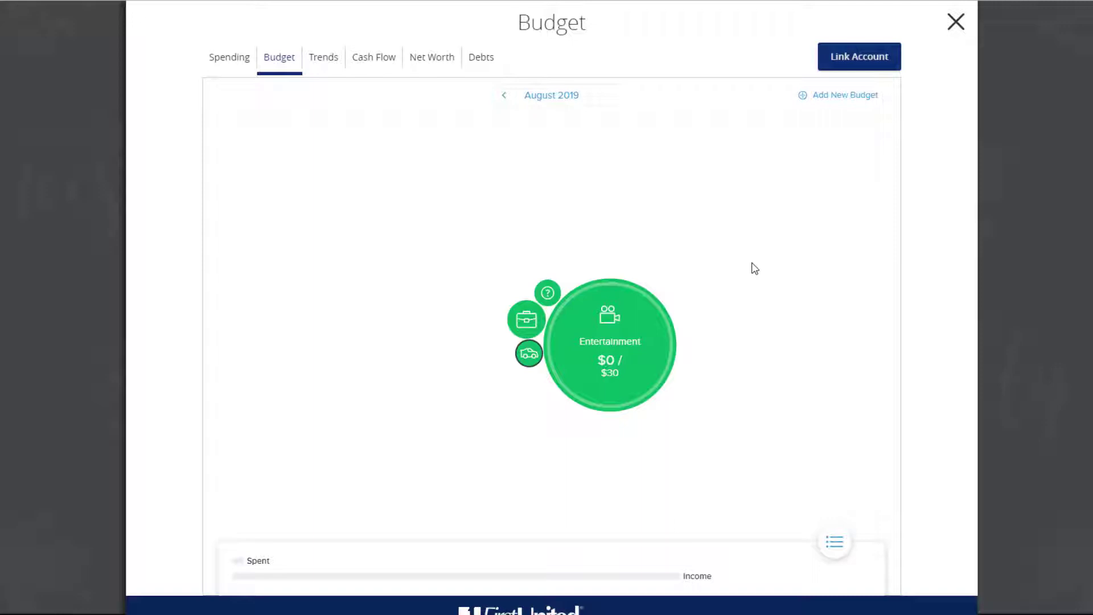
- Delete the Entertainment budget and confirm the deletion
click(637, 318)
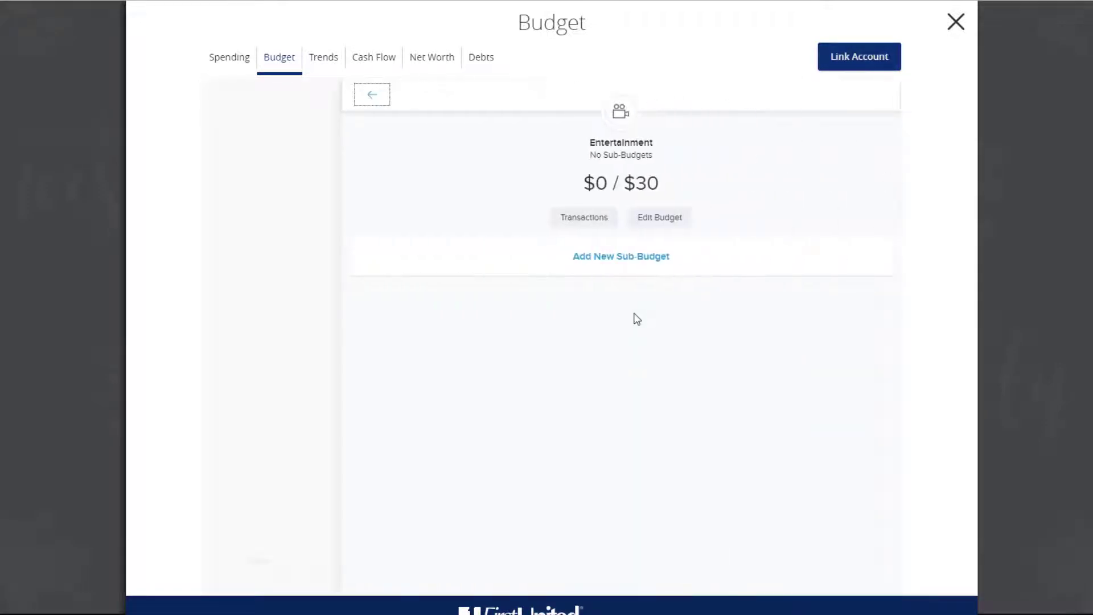
click(652, 224)
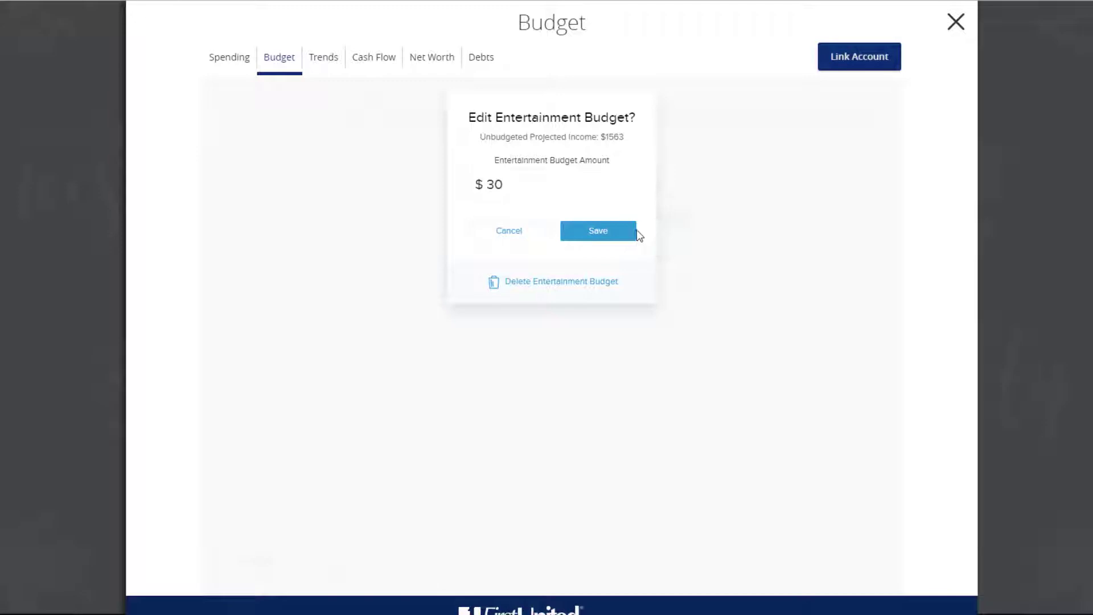
click(591, 283)
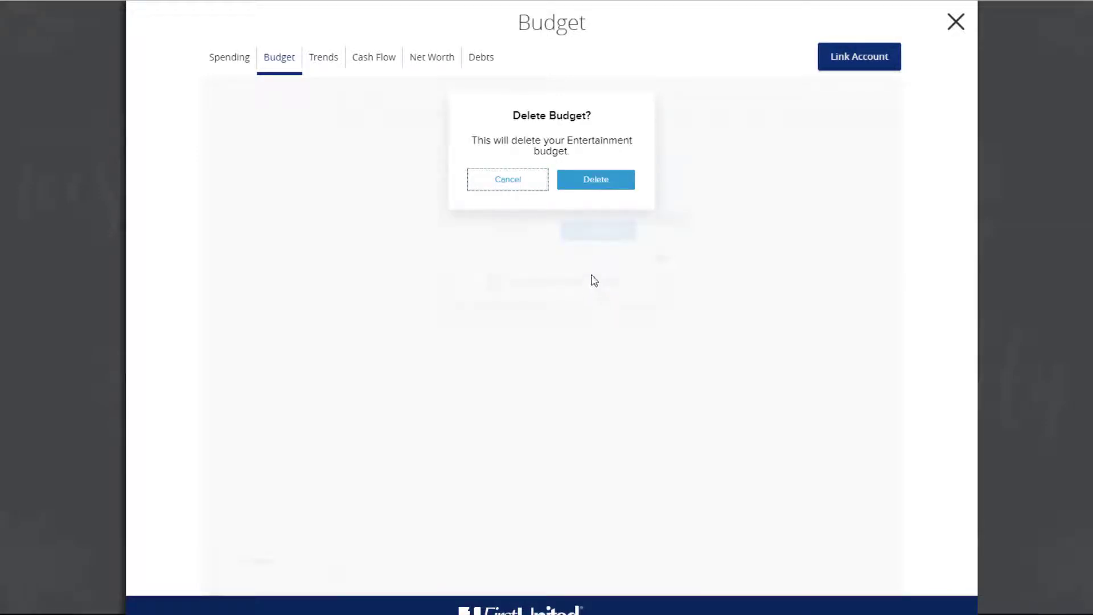
click(602, 187)
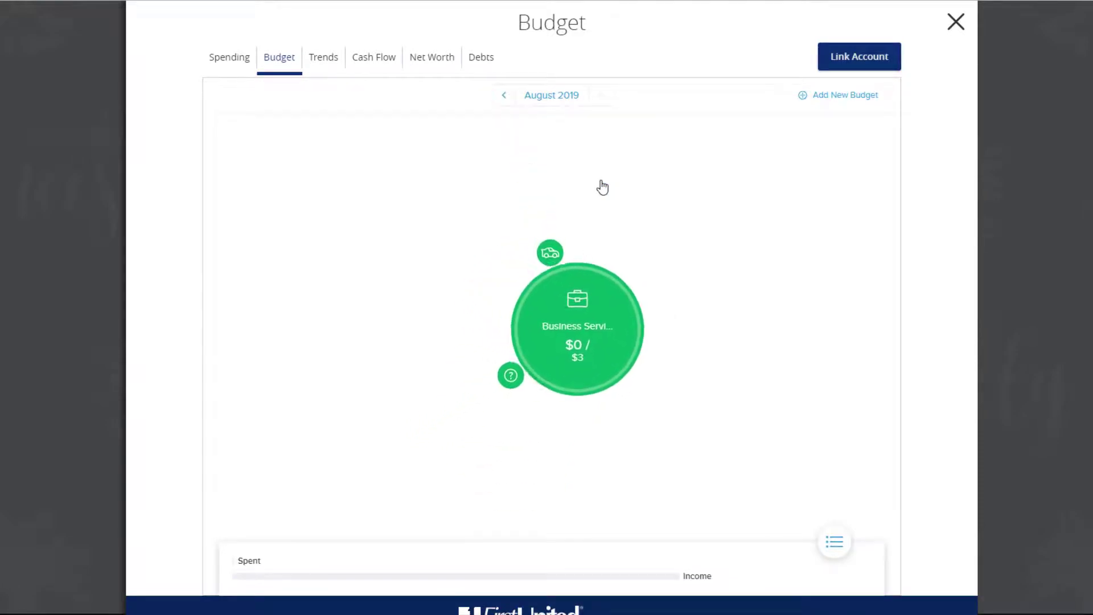